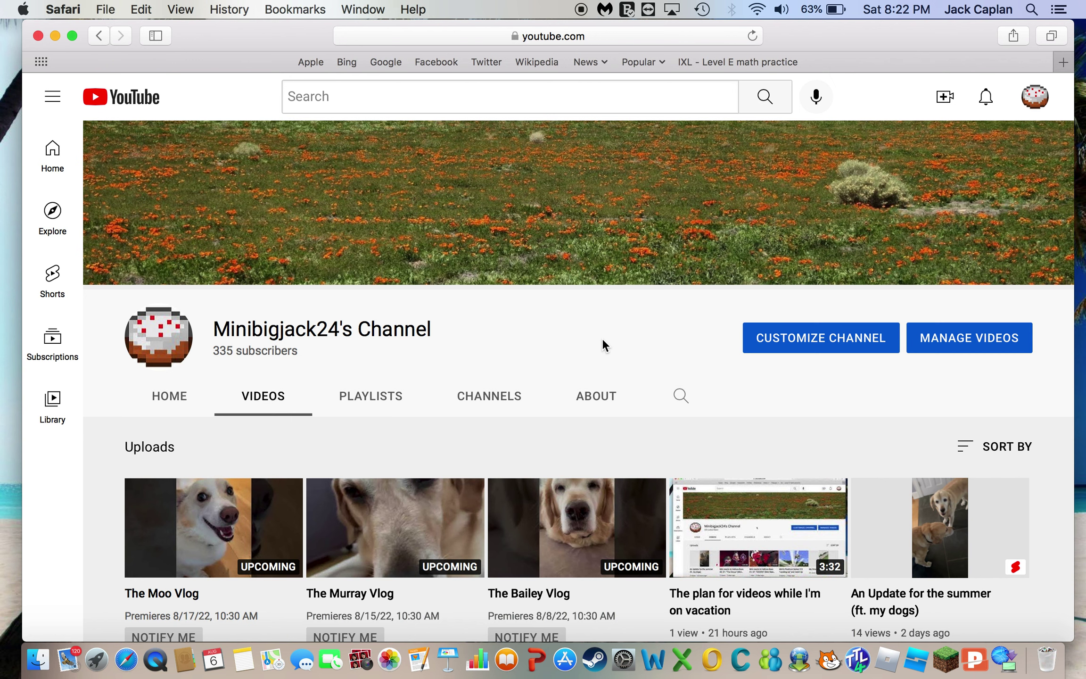
scroll(602, 338, "down", 3)
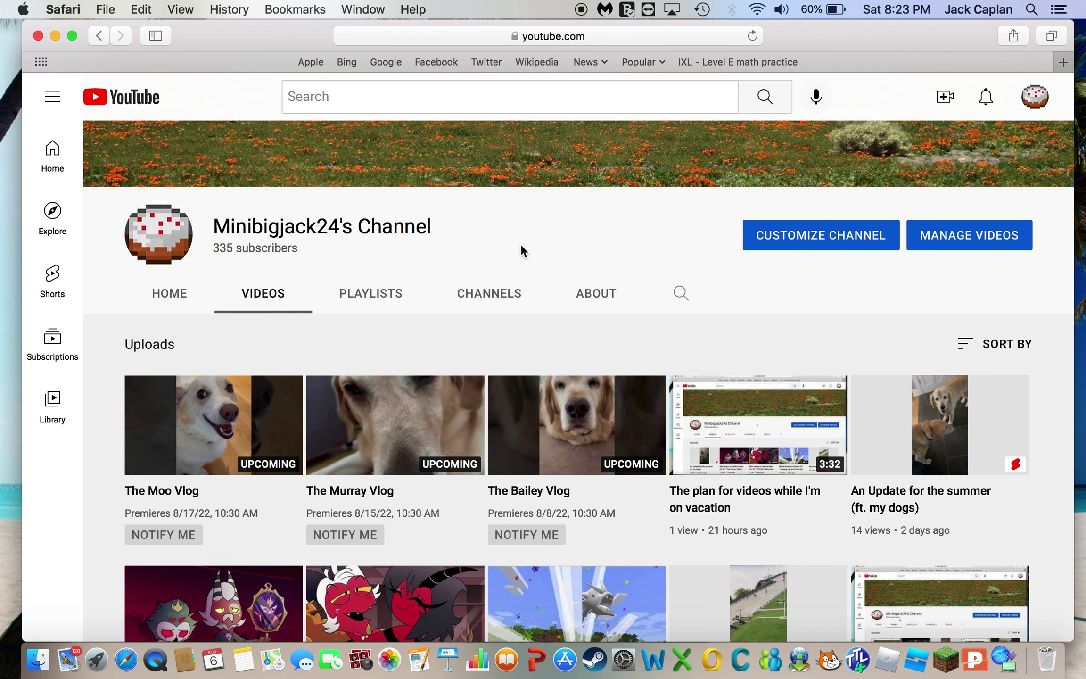
scroll(520, 244, "down", 5)
scroll(521, 243, "up", 6)
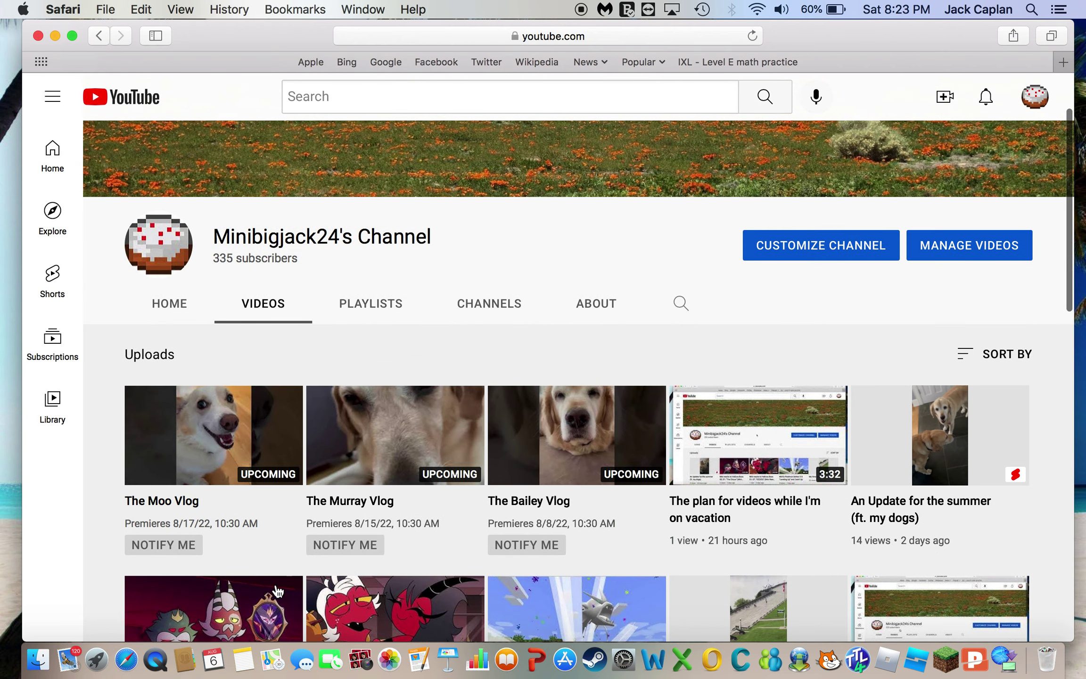